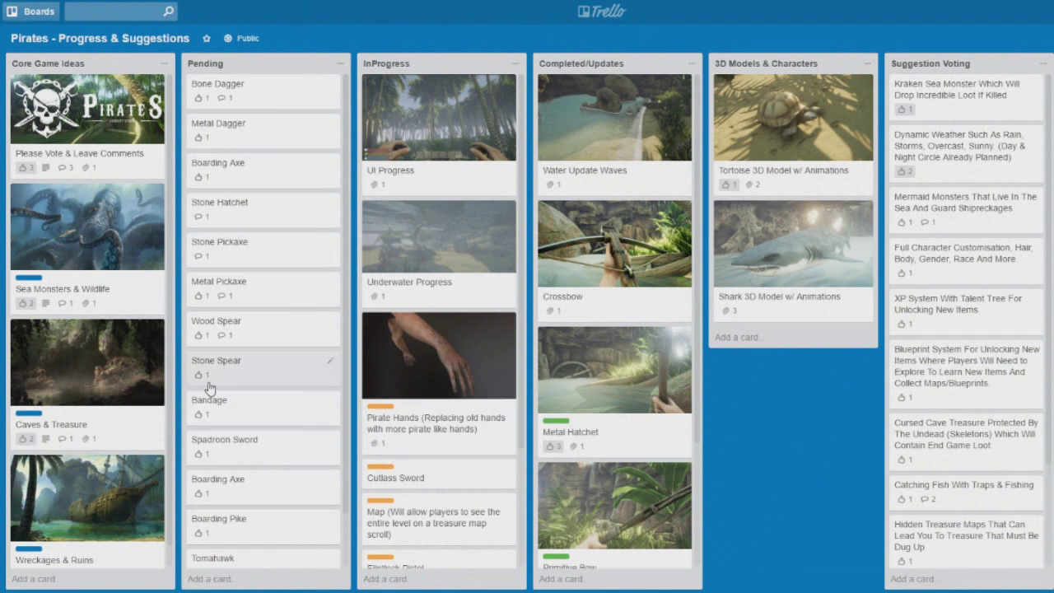
Check the Please Vote & Leave Comments card, then cast one vote on the Crossbow card.
left_click(95, 114)
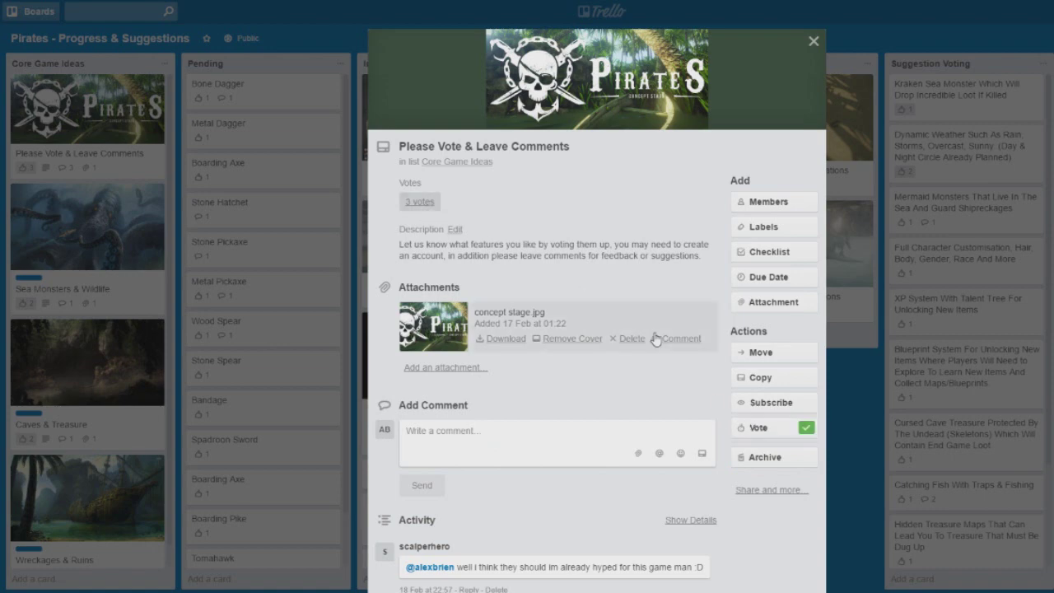
left_click(841, 395)
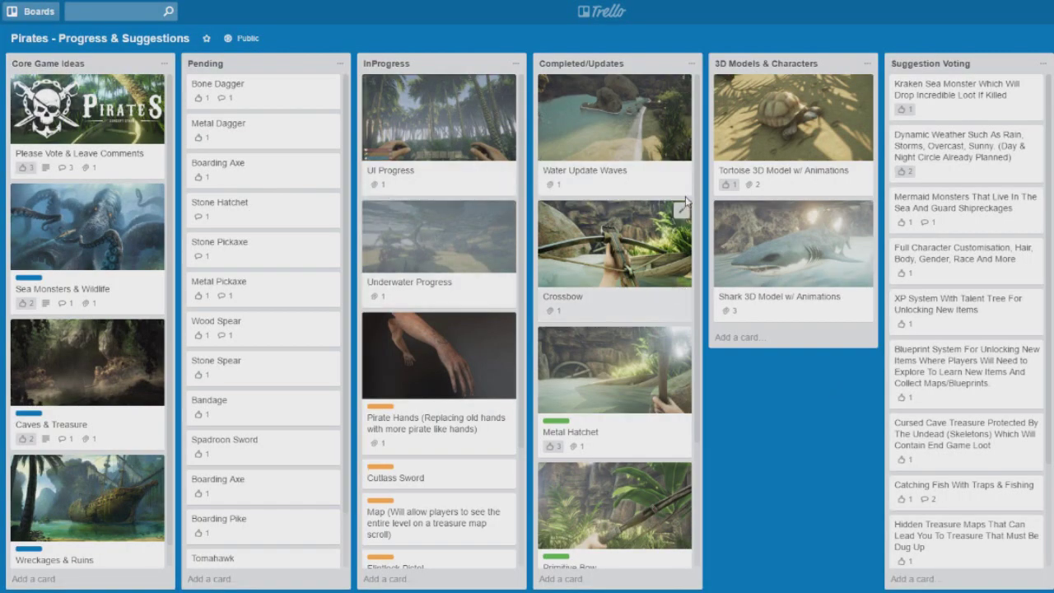
left_click(629, 304)
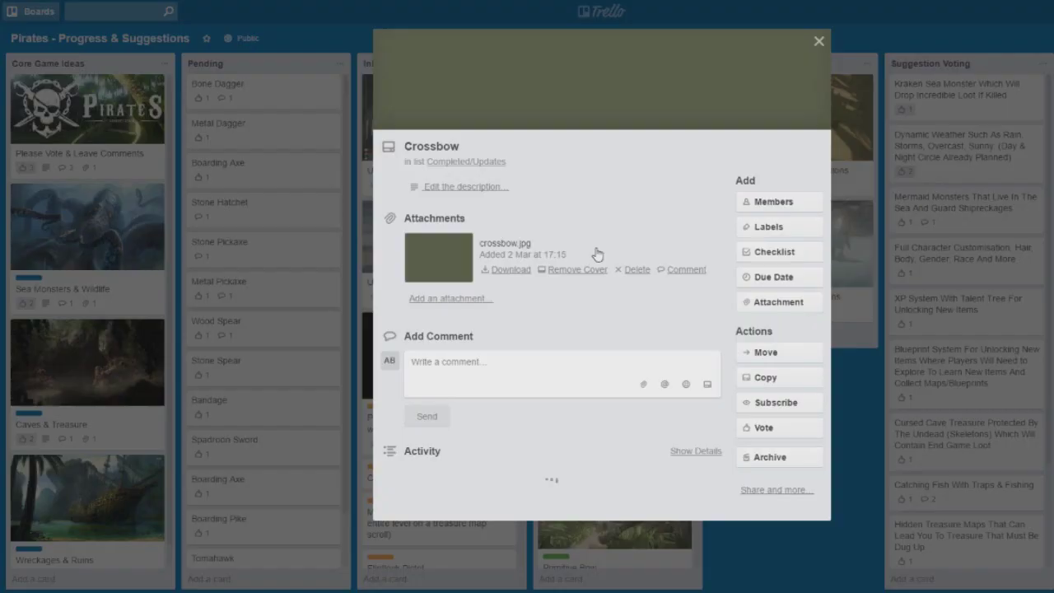
left_click(745, 428)
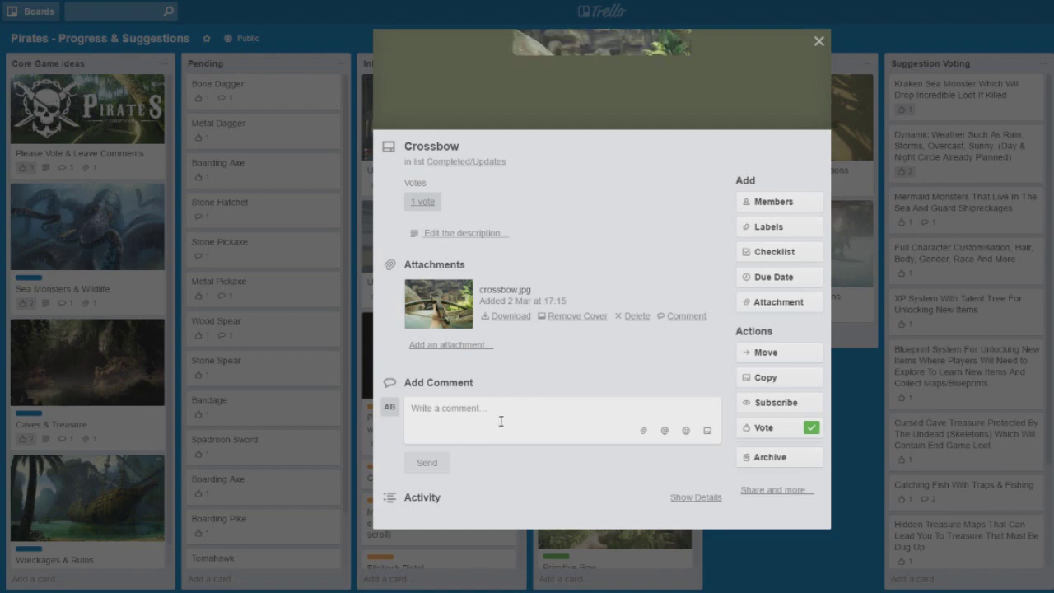
left_click(843, 428)
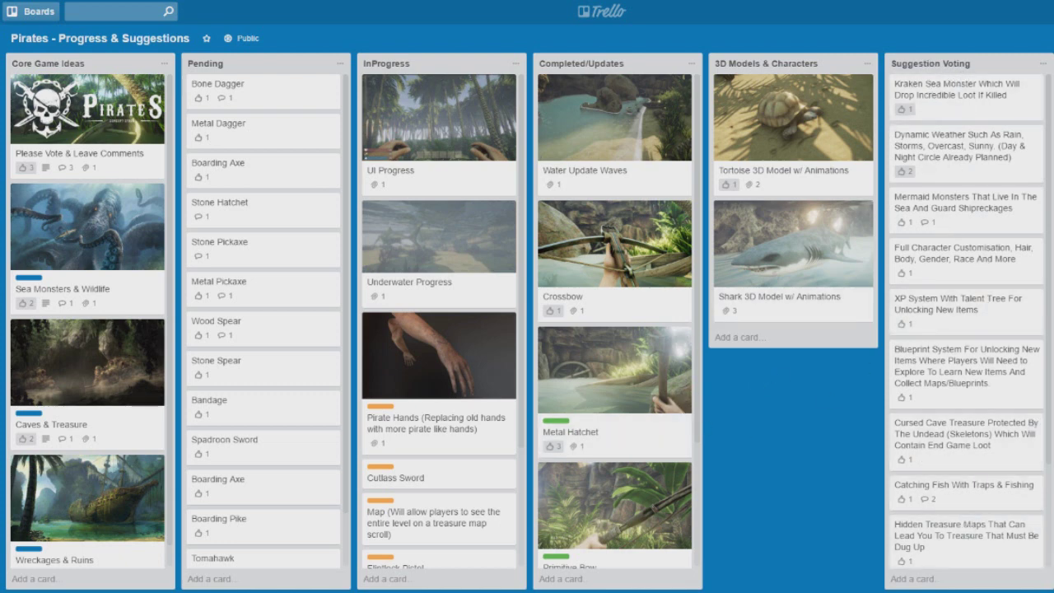
scroll(790, 412, "right", 4)
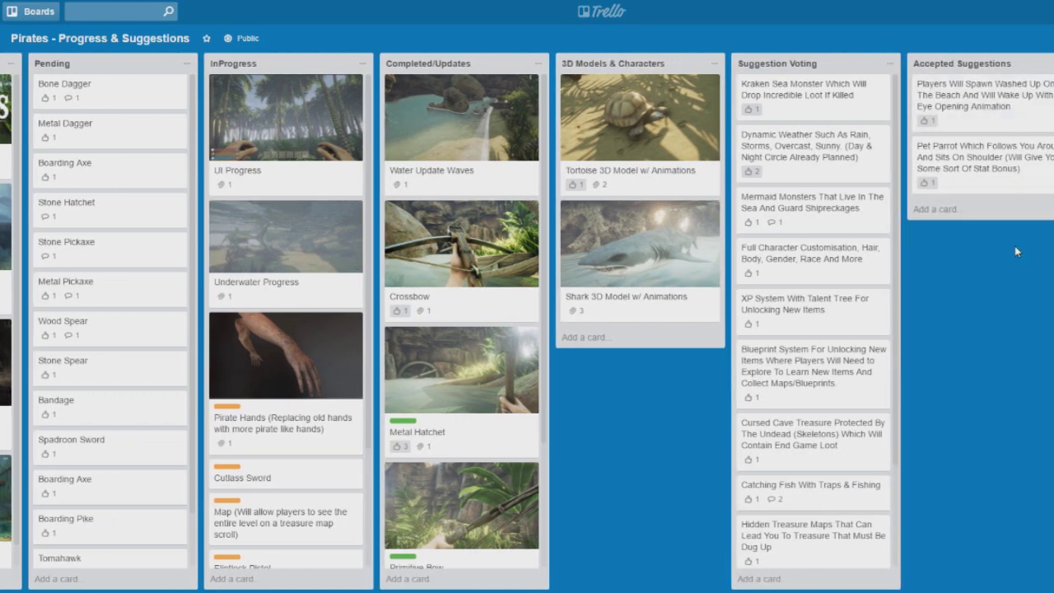
left_click_drag(661, 580, 442, 582)
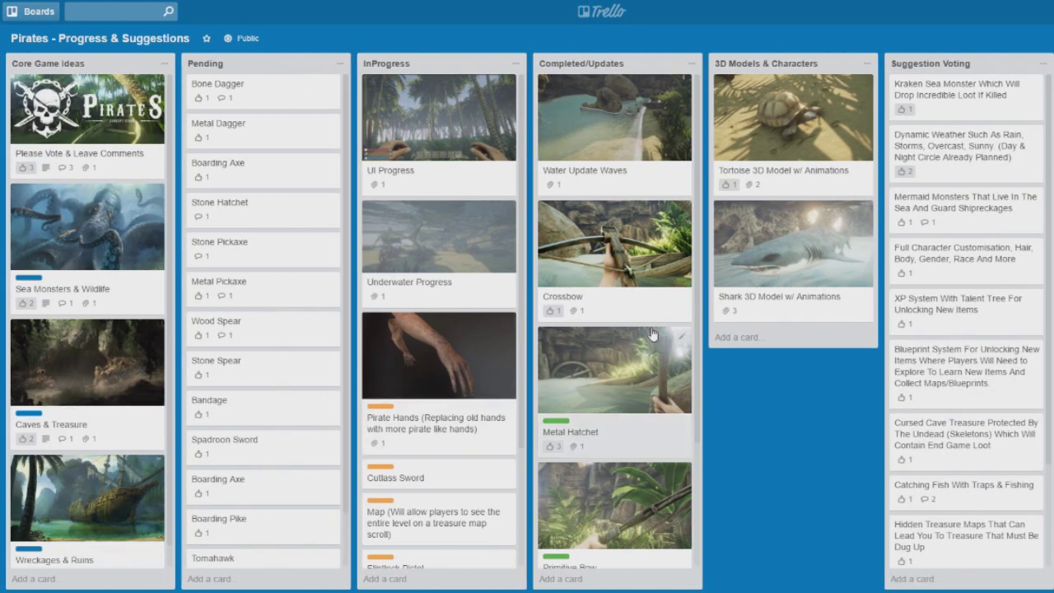